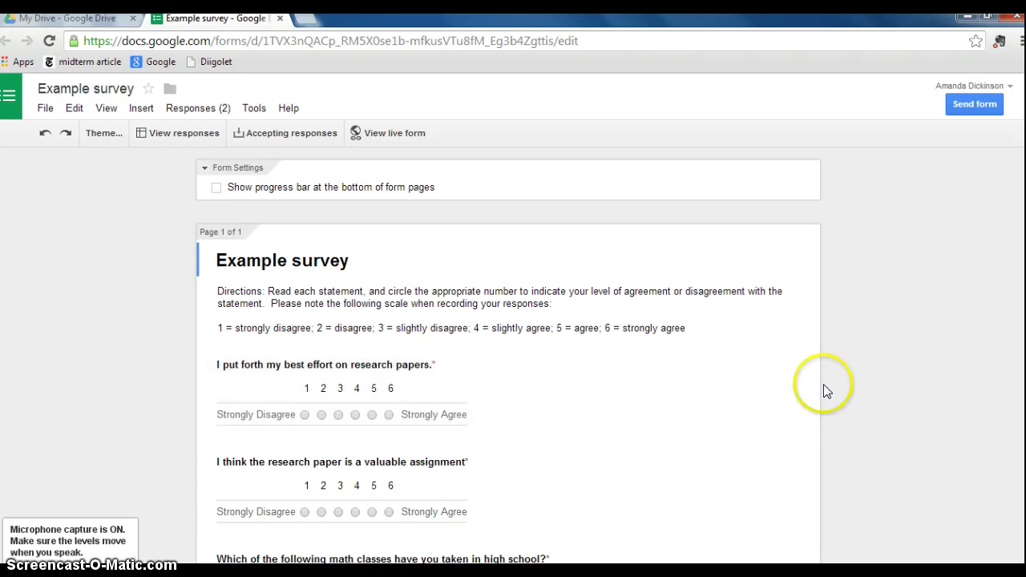
Step: Open the grade question for editing and close it again without changes
scroll(1022, 321, down, 3)
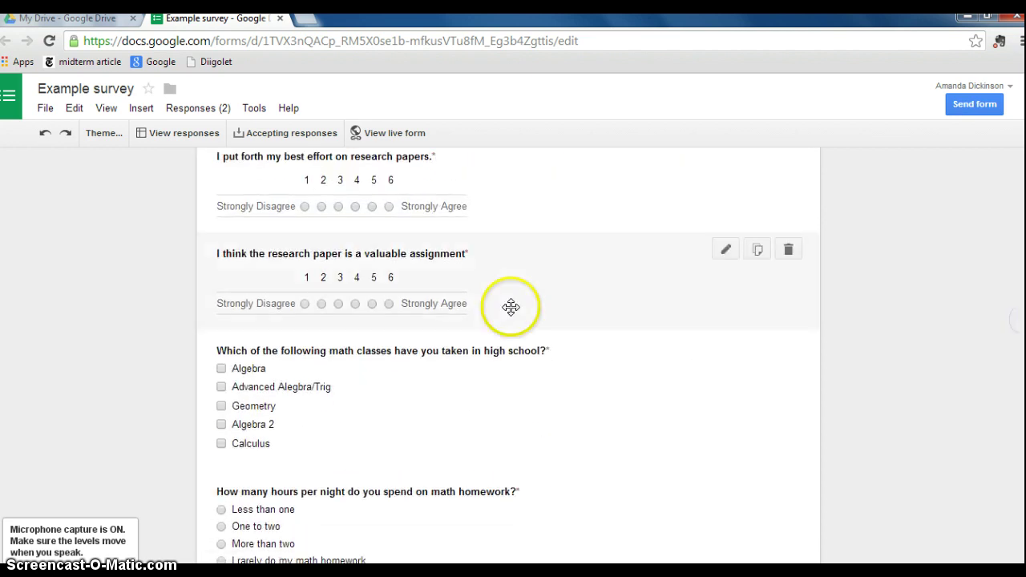
scroll(460, 371, down, 3)
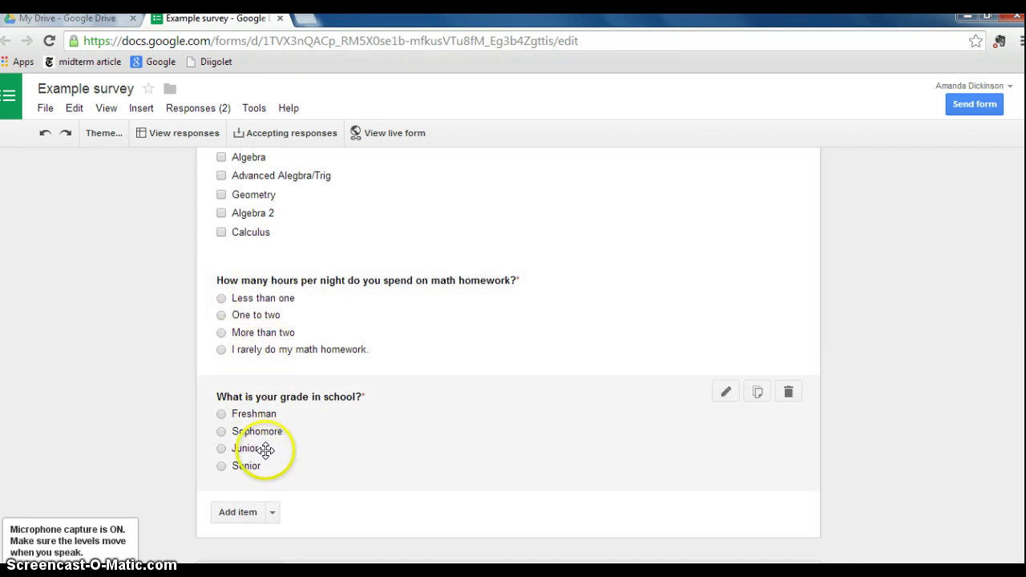
click(611, 383)
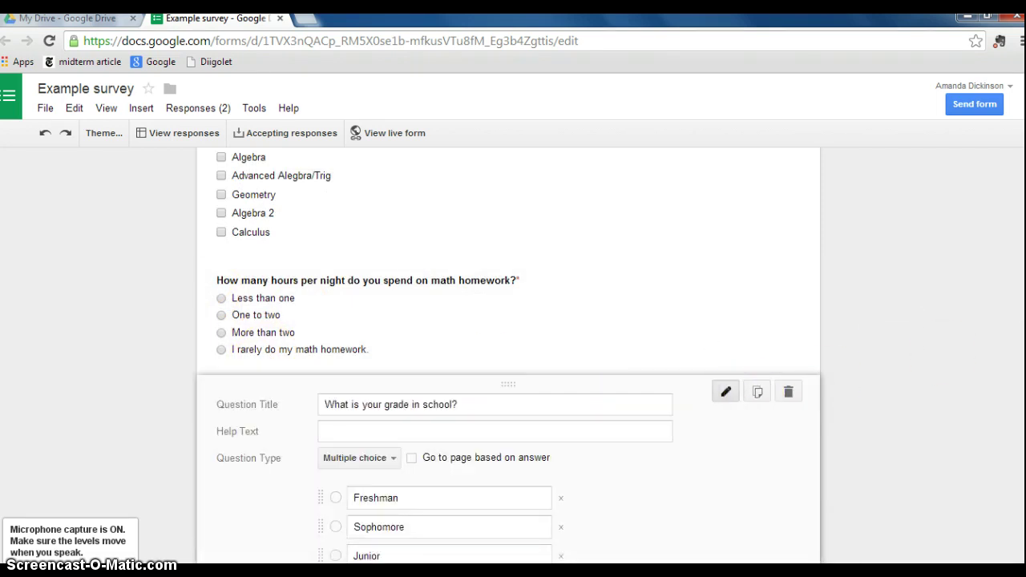
scroll(428, 366, down, 3)
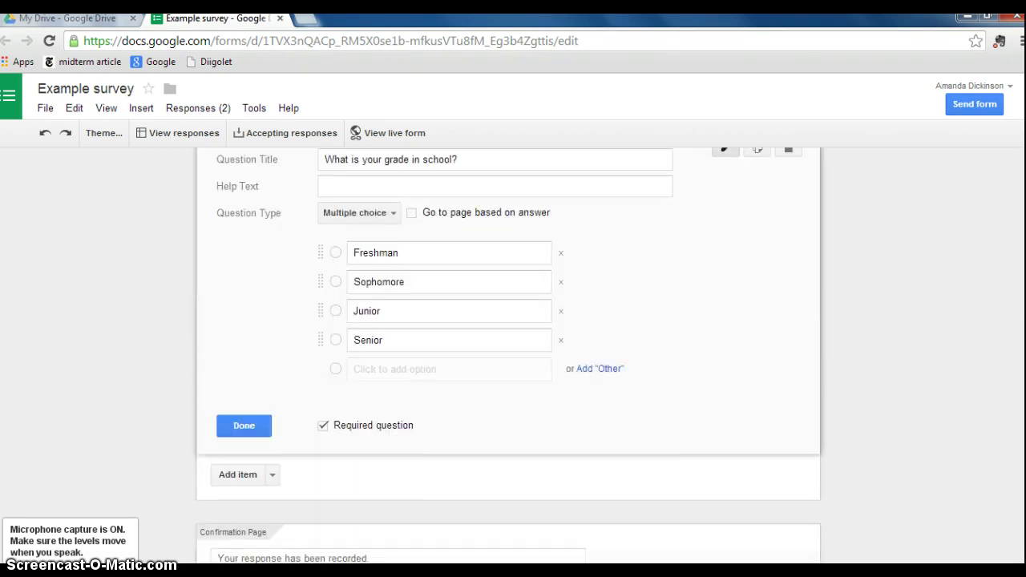
click(250, 424)
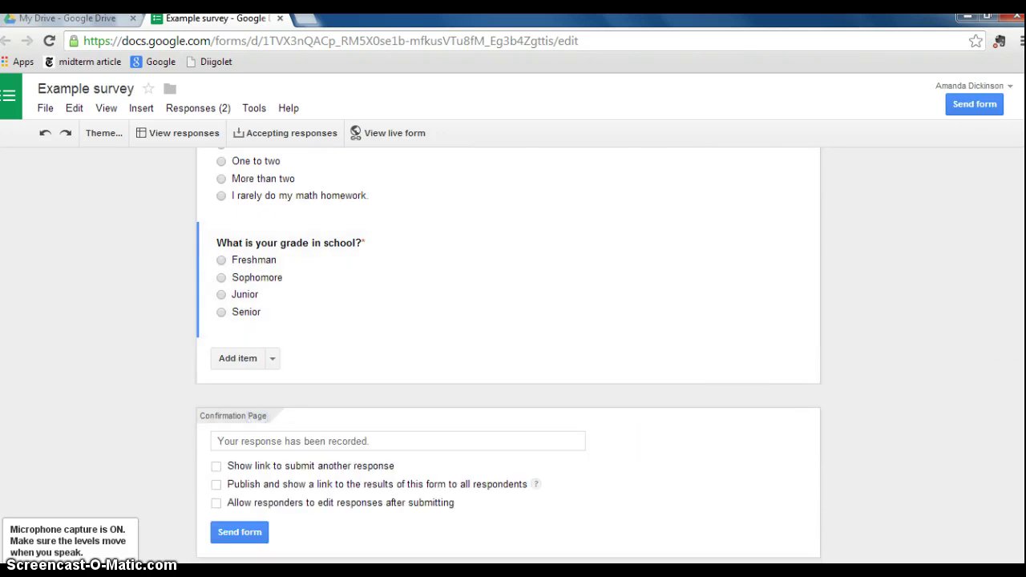
scroll(509, 356, up, 7)
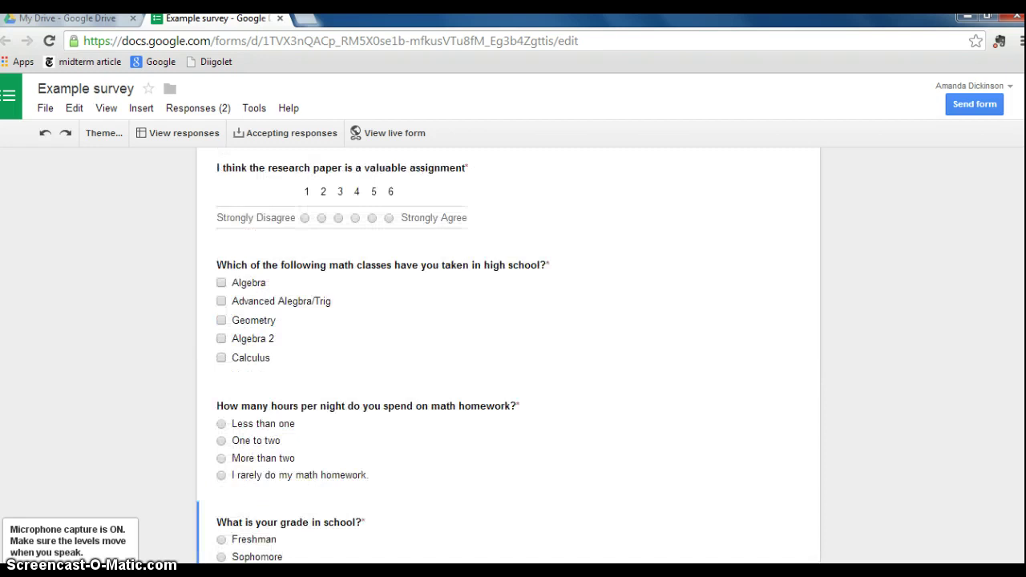
scroll(508, 357, up, 1)
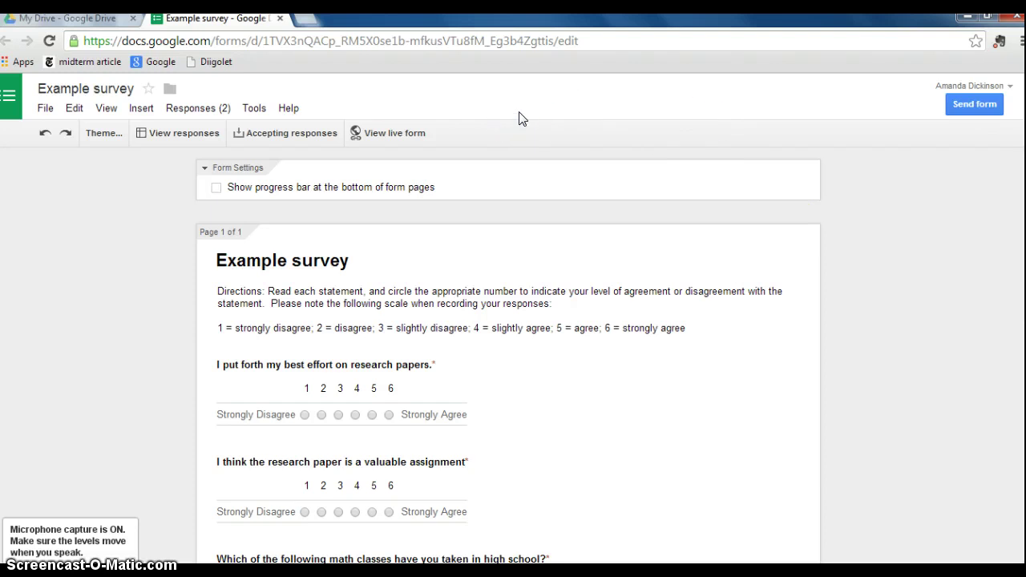
Step: Toggle Accepting responses off and on, check the response destination, and open the responses spreadsheet
click(282, 134)
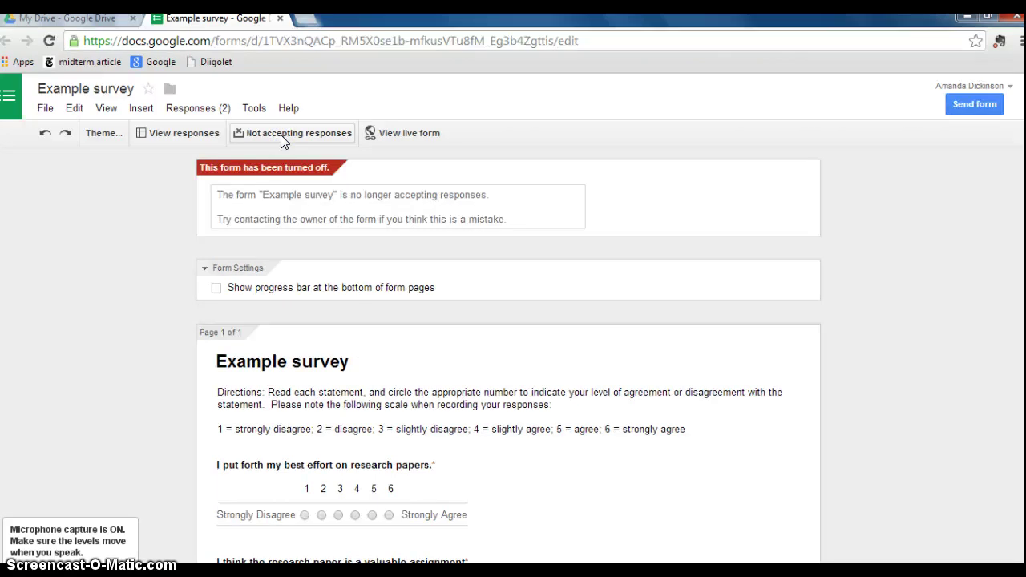
click(281, 135)
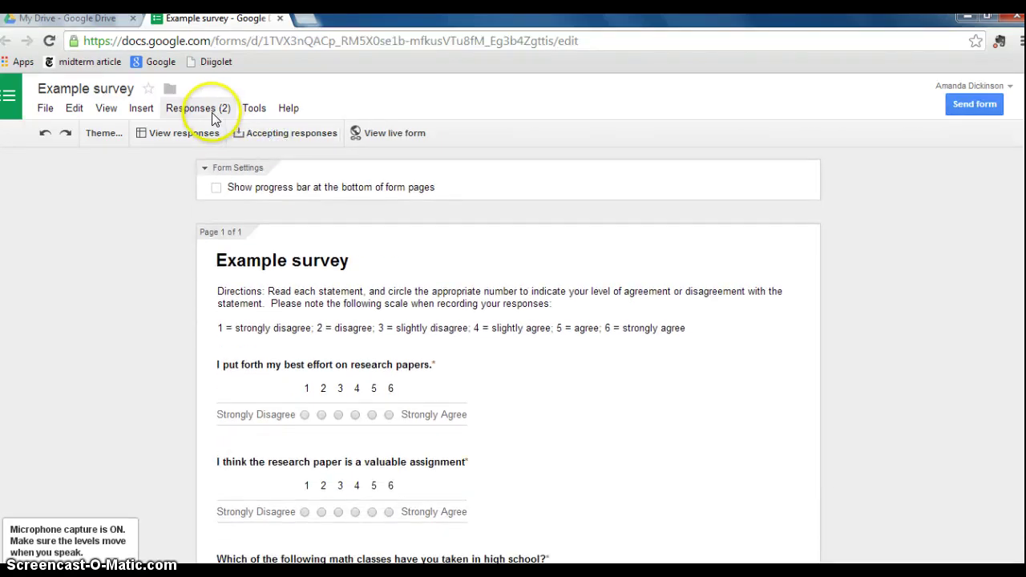
click(214, 118)
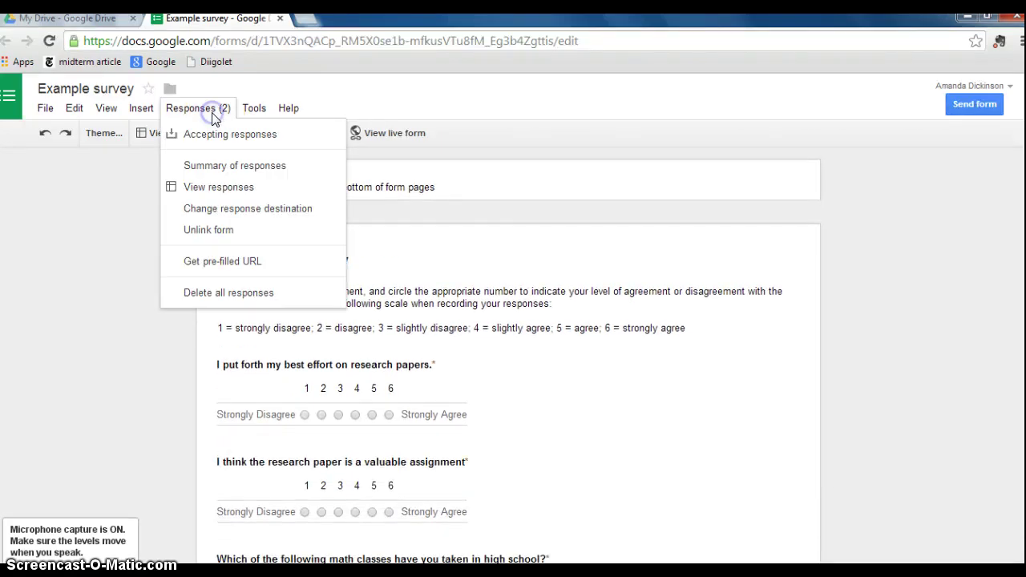
click(265, 216)
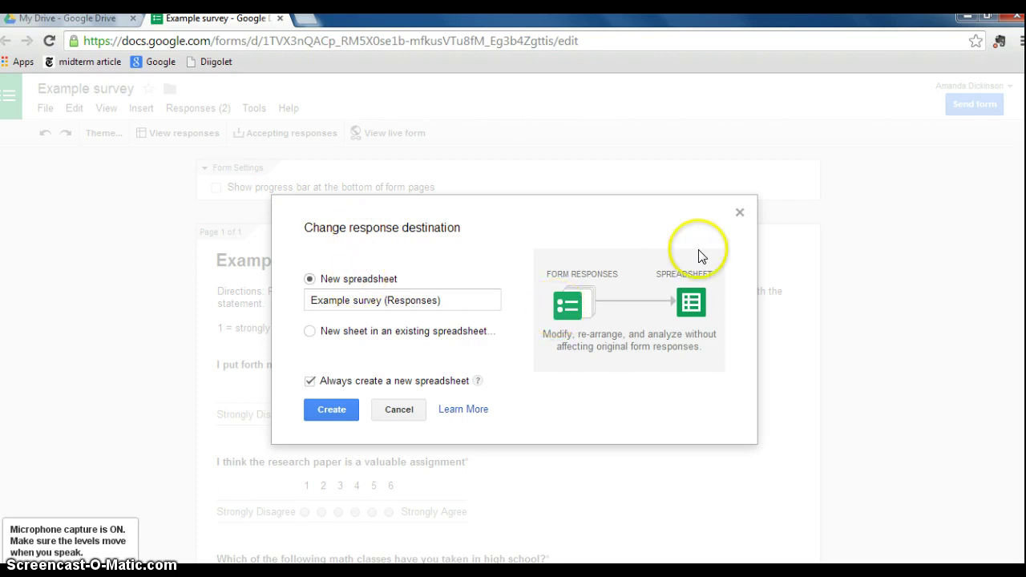
click(737, 215)
scroll(641, 210, down, 6)
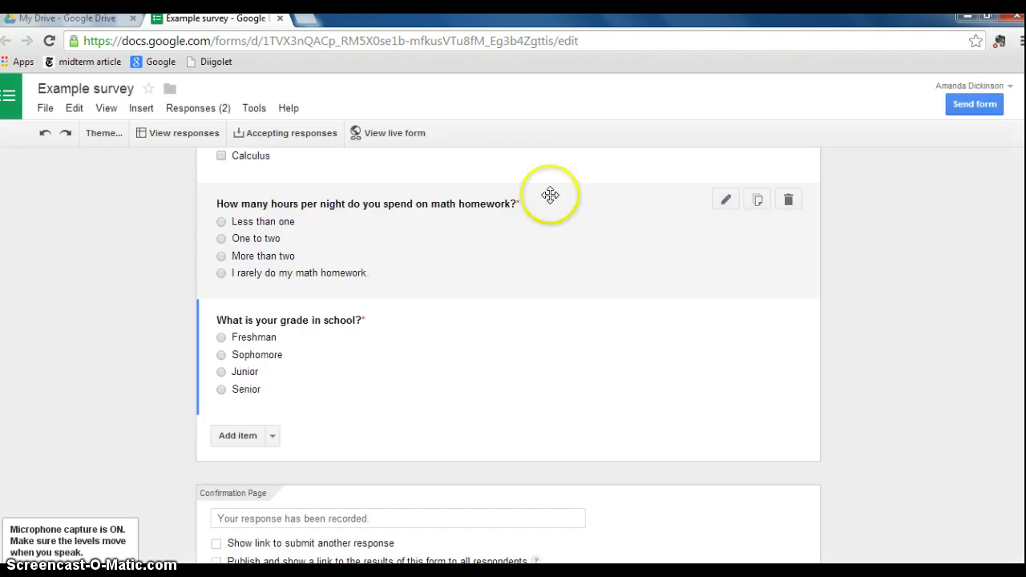
click(183, 136)
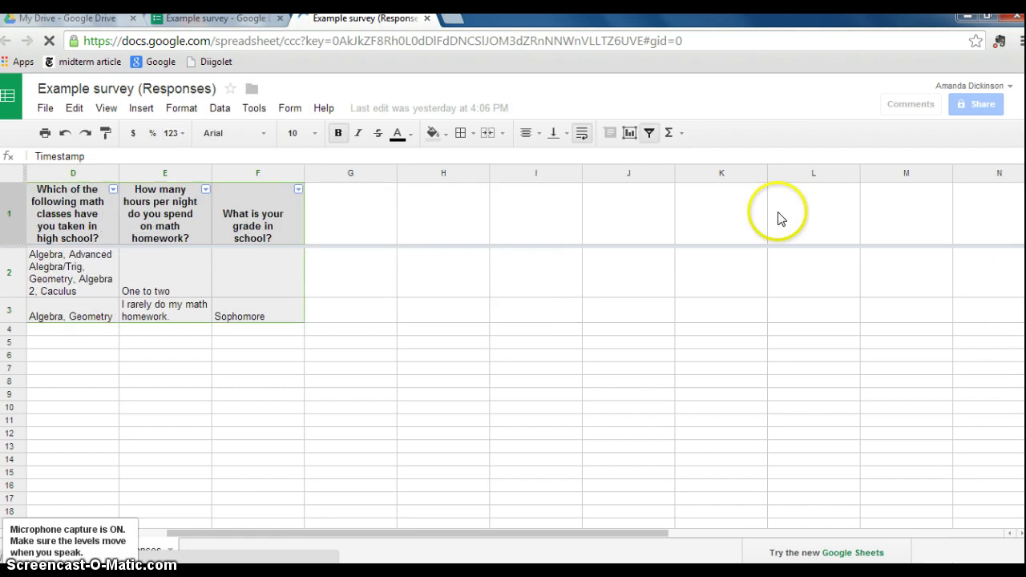
Step: Scroll across columns A–F to review both timestamped survey submissions
click(726, 533)
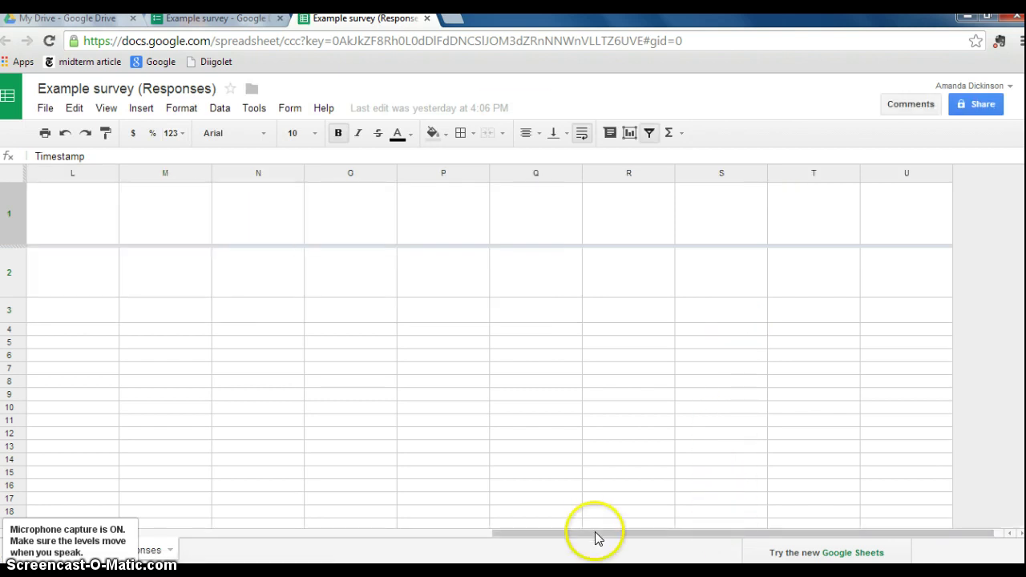
drag(594, 531, 110, 545)
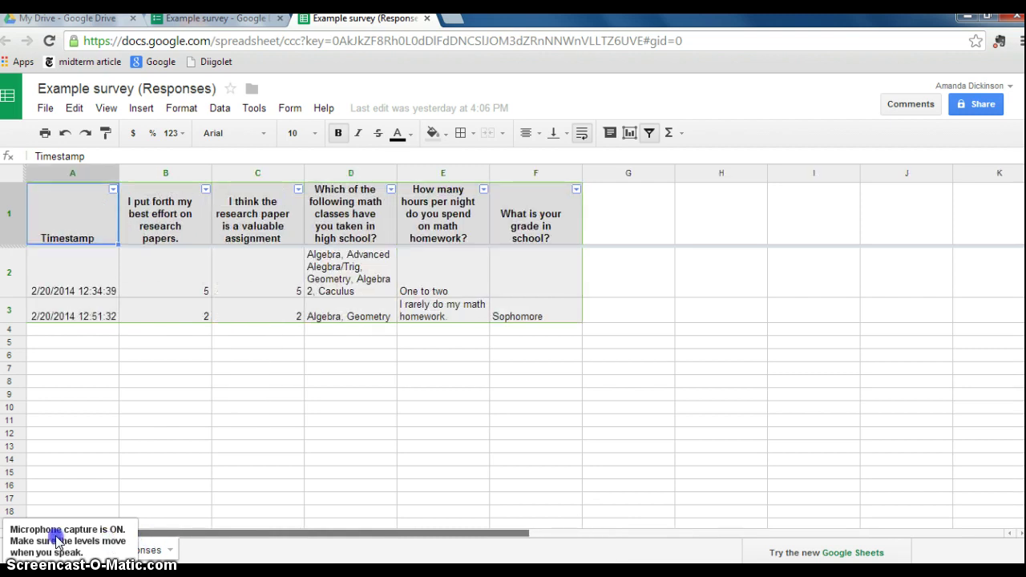
drag(201, 533, 172, 528)
click(80, 224)
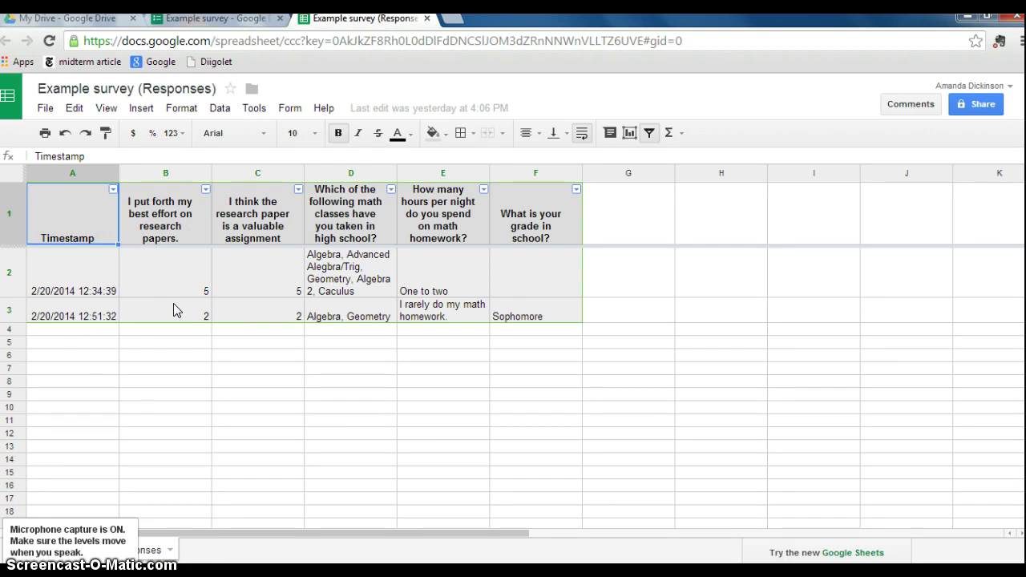
click(409, 257)
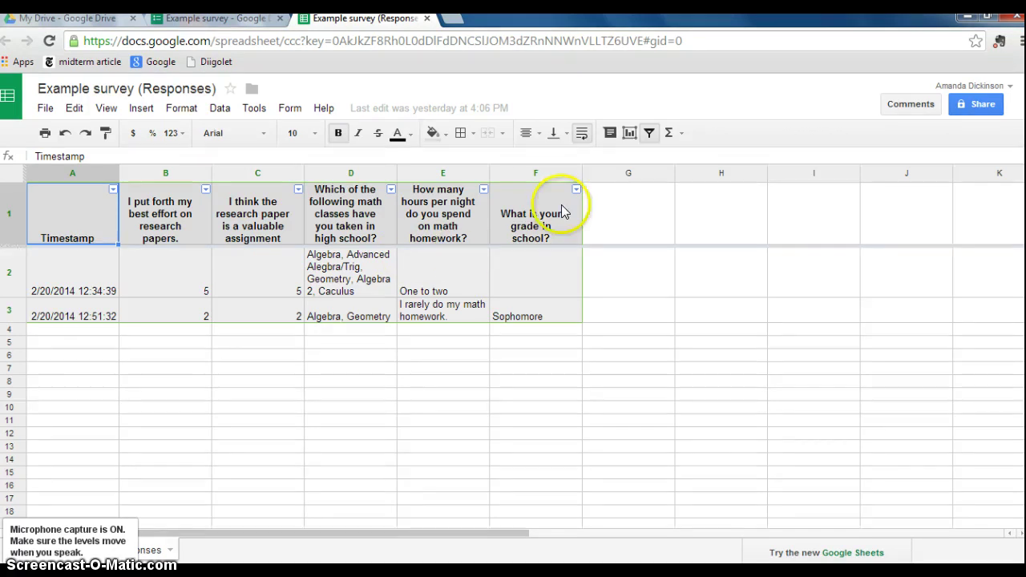
Step: Filter the grade column to exclude Sophomore, then turn filtering off so both responses show
click(650, 133)
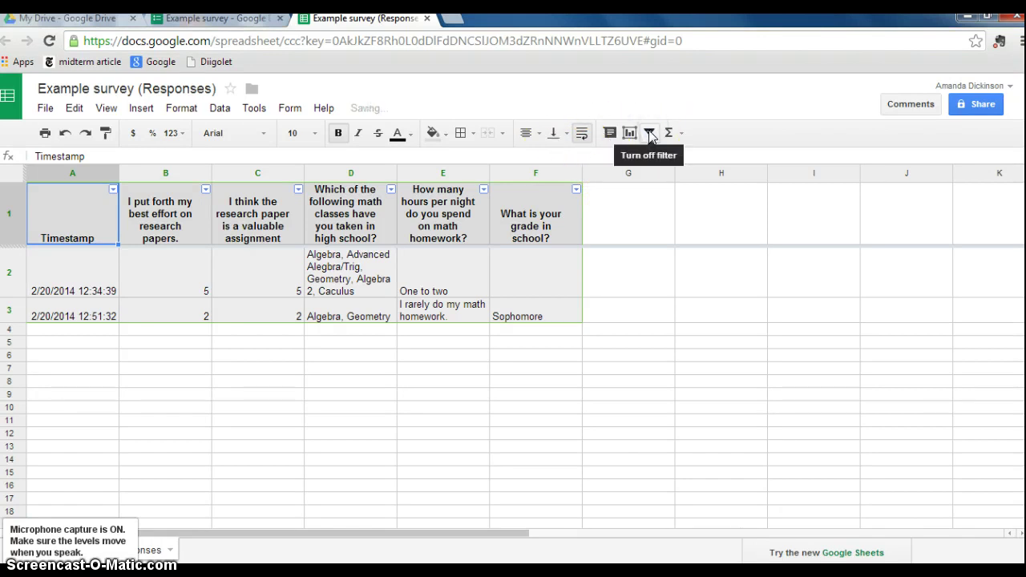
click(651, 135)
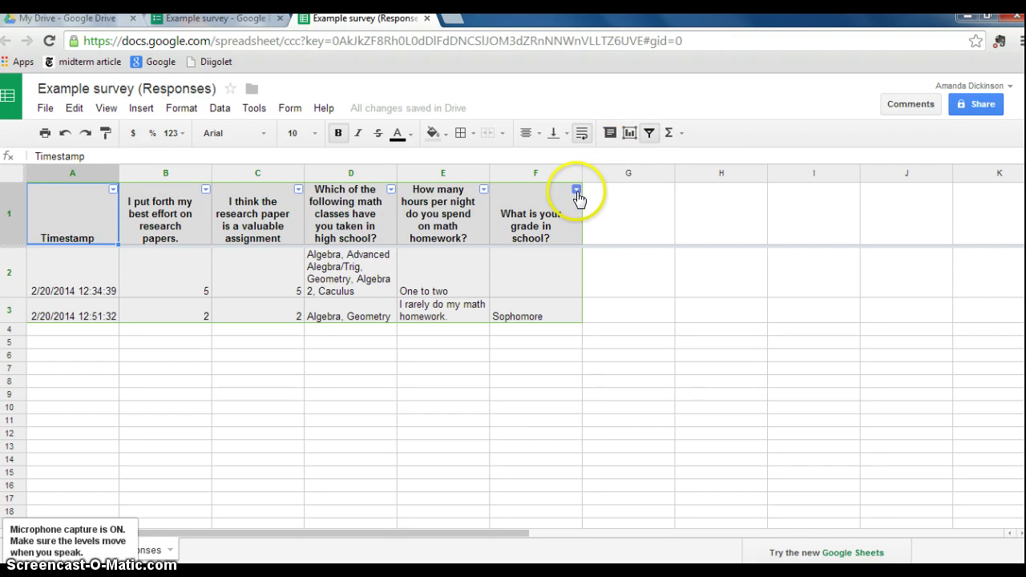
click(576, 190)
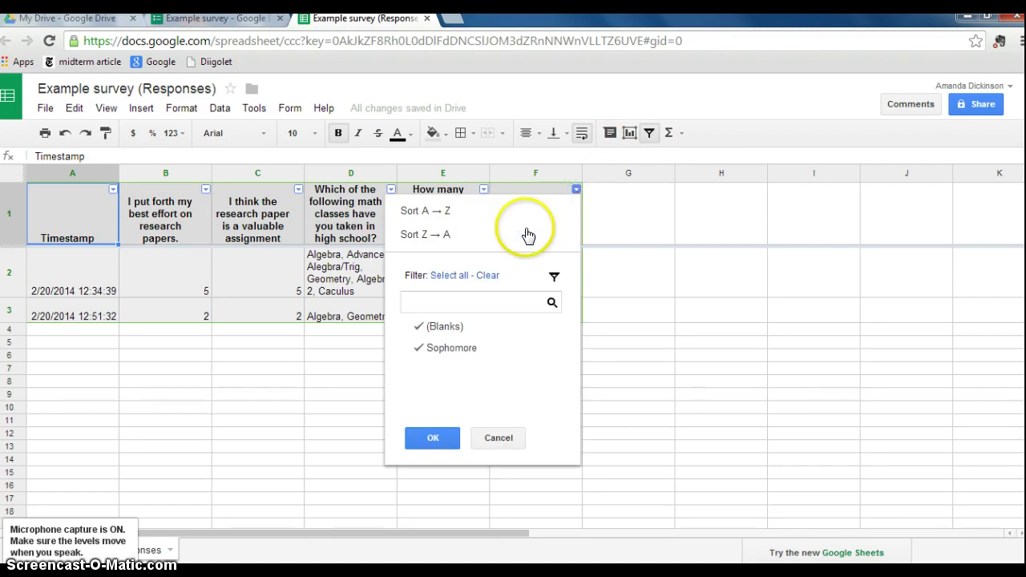
click(455, 350)
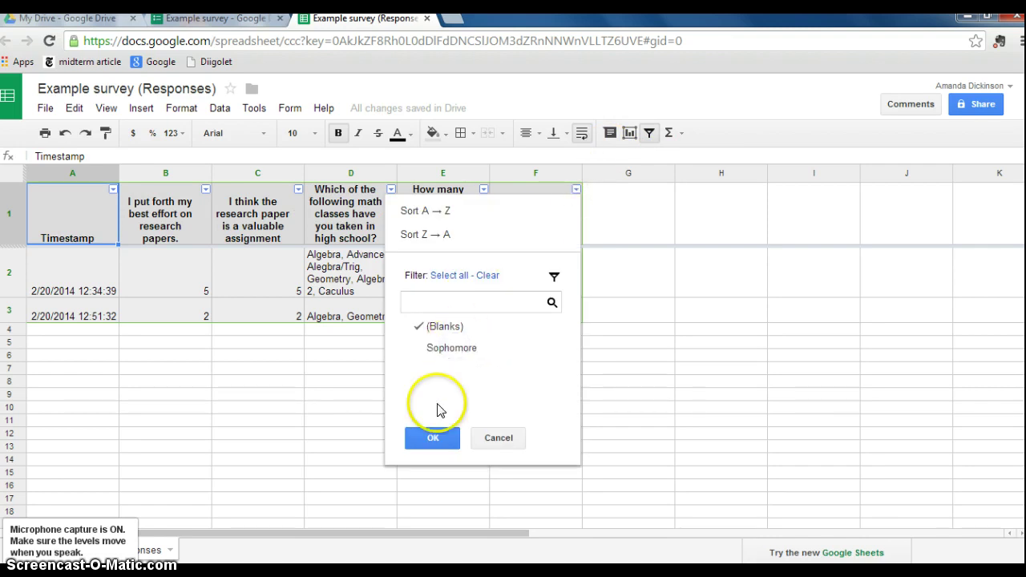
click(432, 441)
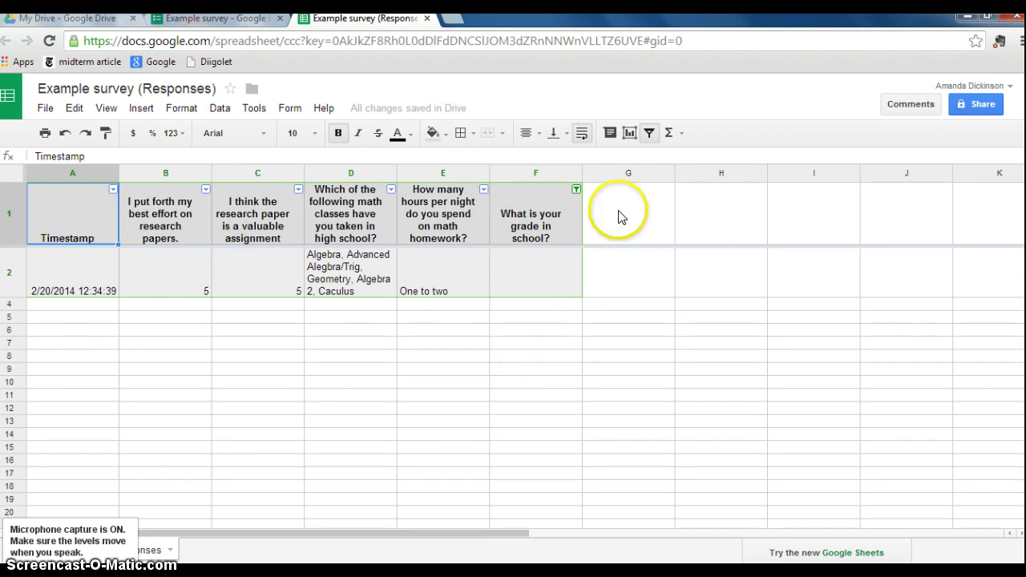
click(648, 133)
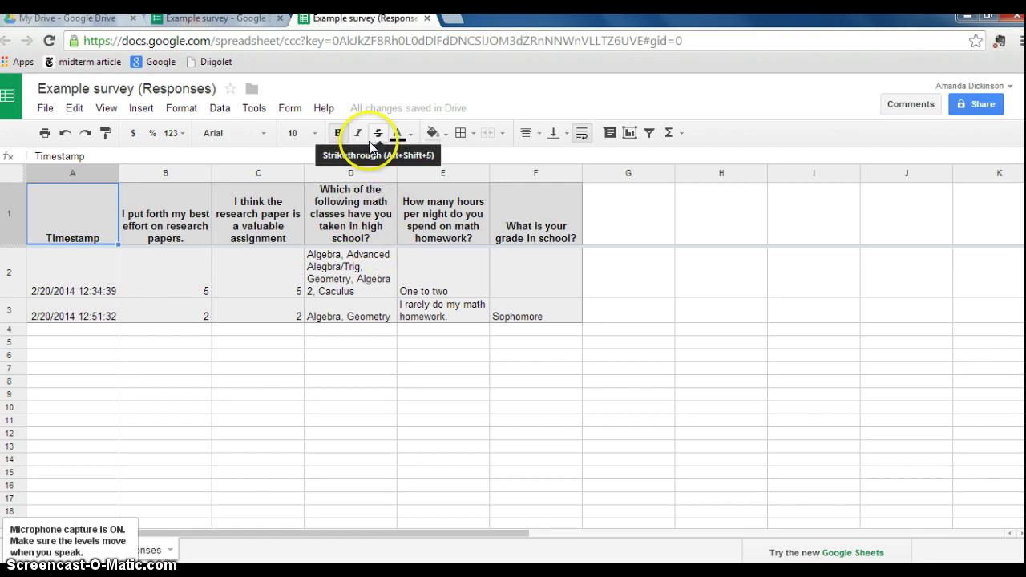
Step: Turn filtering on and filter homework hours to only 'I rarely do my math homework'
click(649, 132)
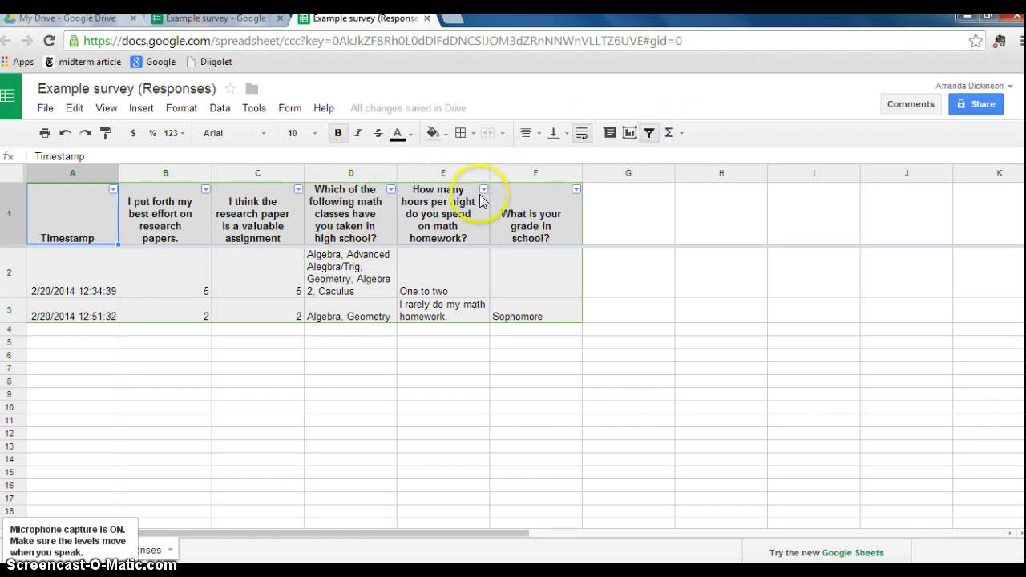
click(484, 190)
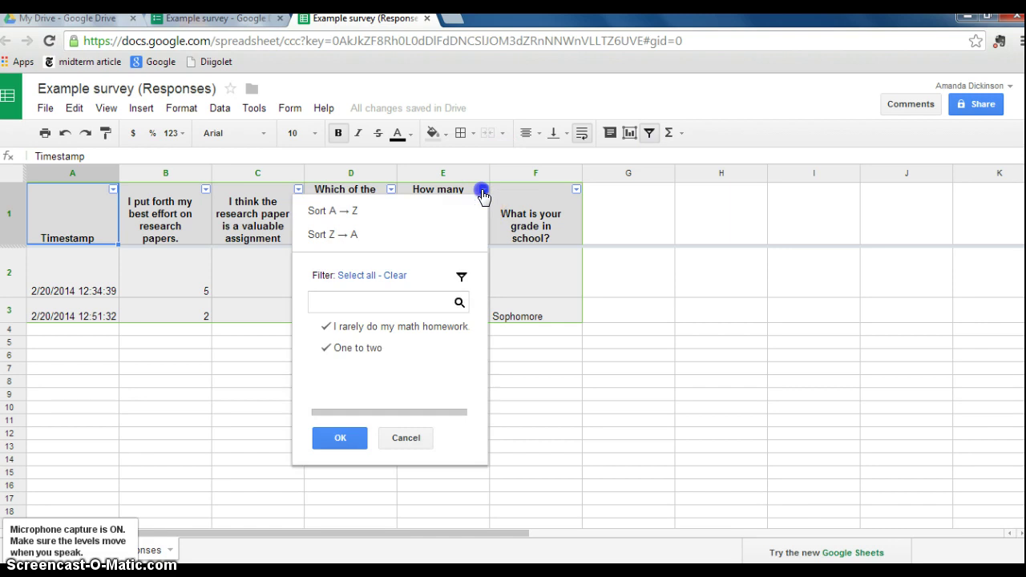
click(330, 326)
click(345, 350)
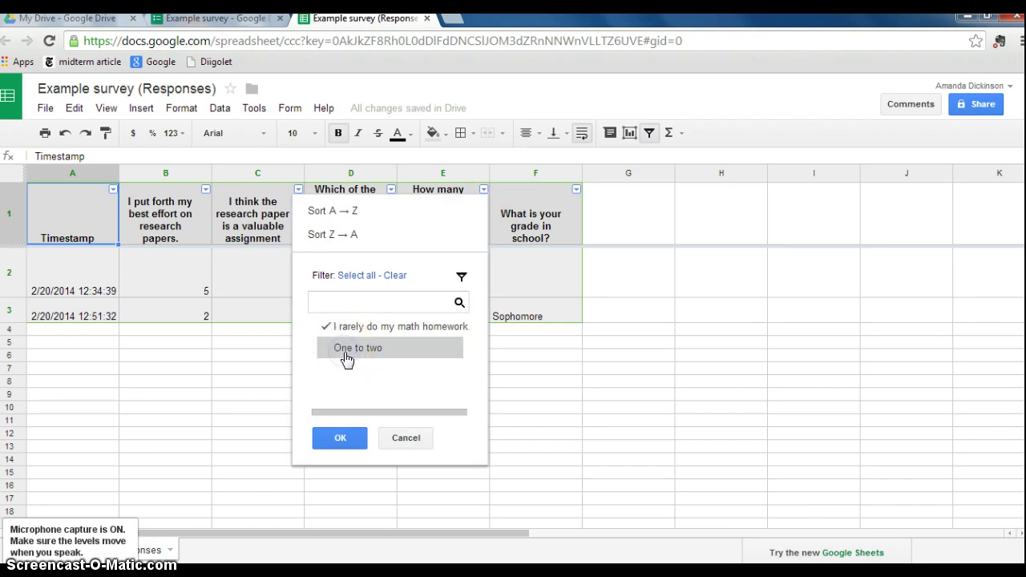
click(340, 441)
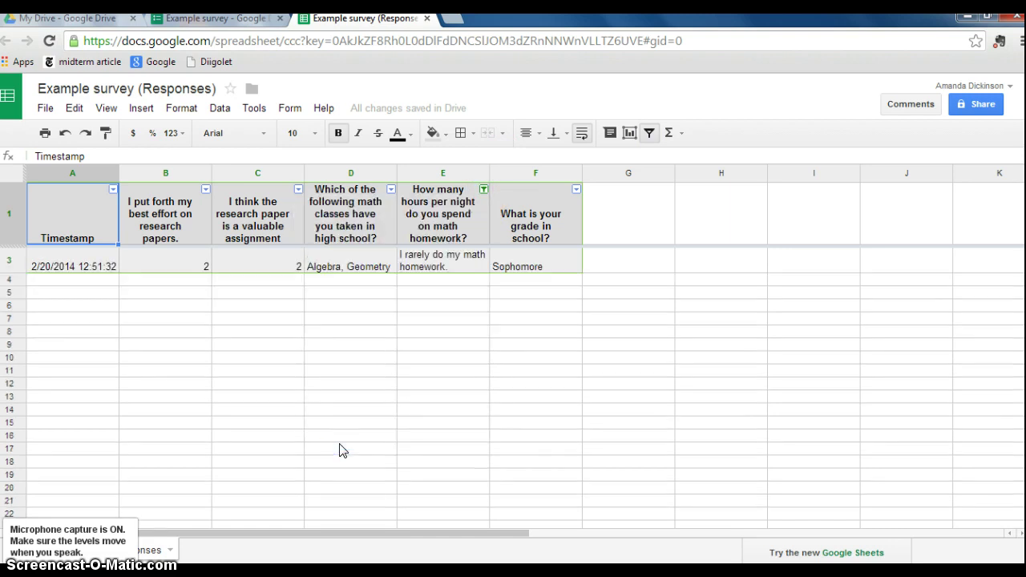
Step: Reset the homework-hours filter to Select all so both rows show
click(485, 190)
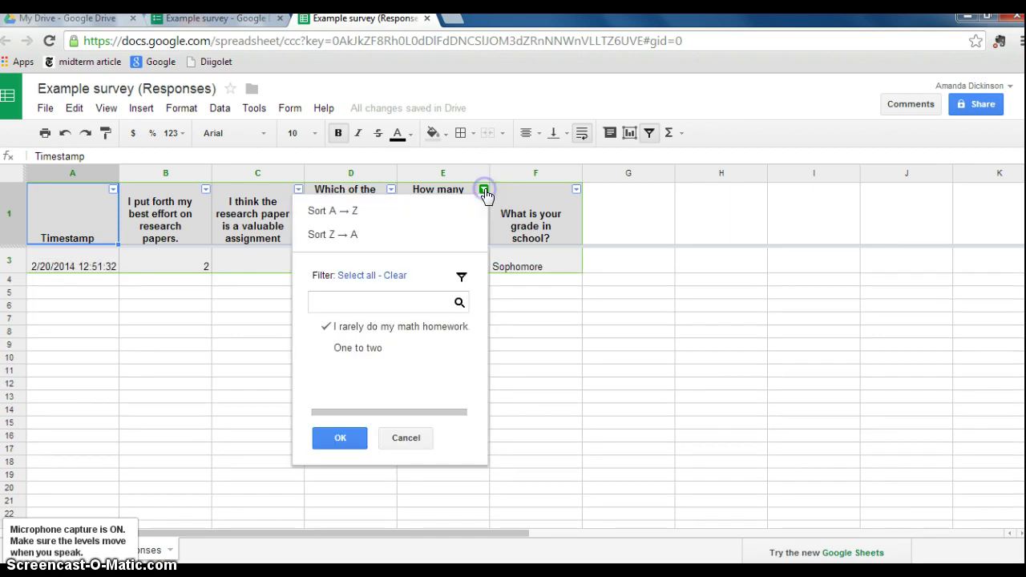
click(358, 276)
click(348, 442)
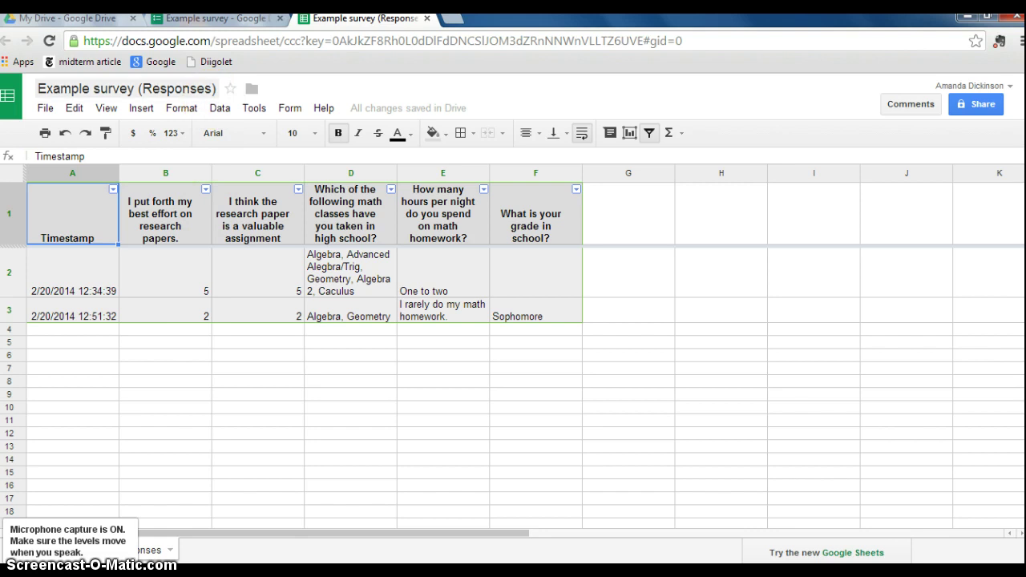
Step: From the Example survey form tab, open Responses (2) > Summary of responses
click(211, 20)
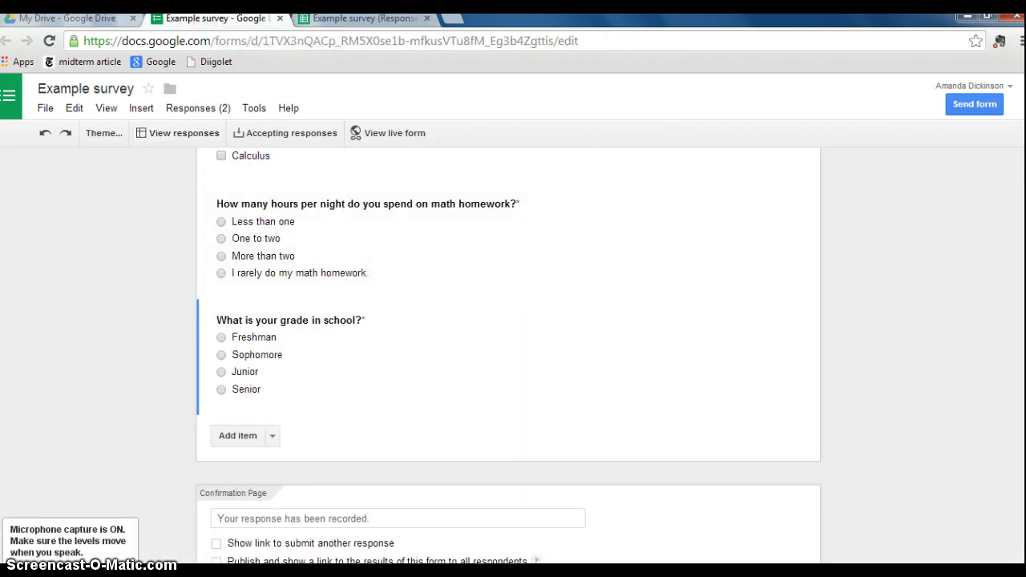
scroll(508, 320, up, 9)
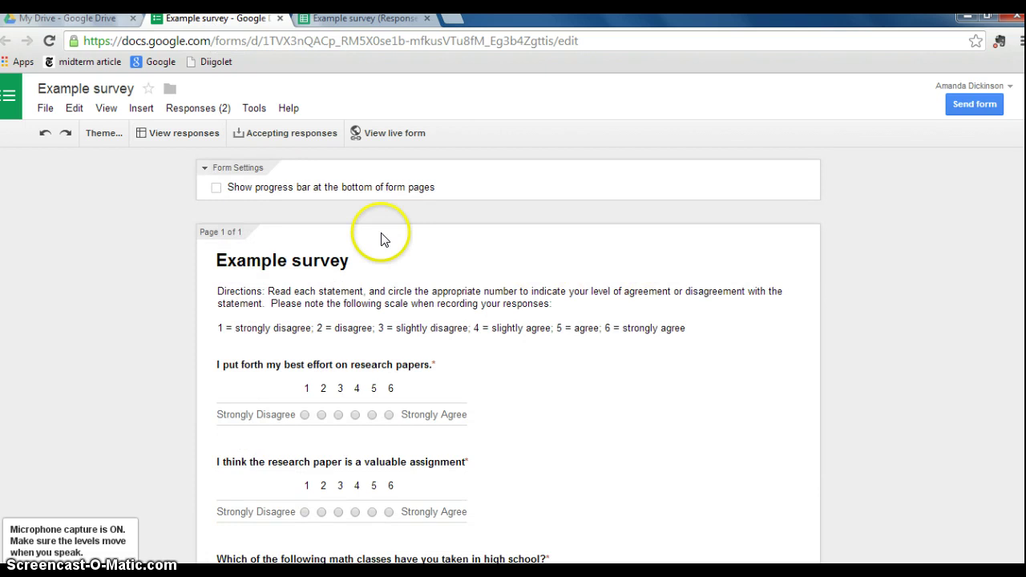
click(252, 107)
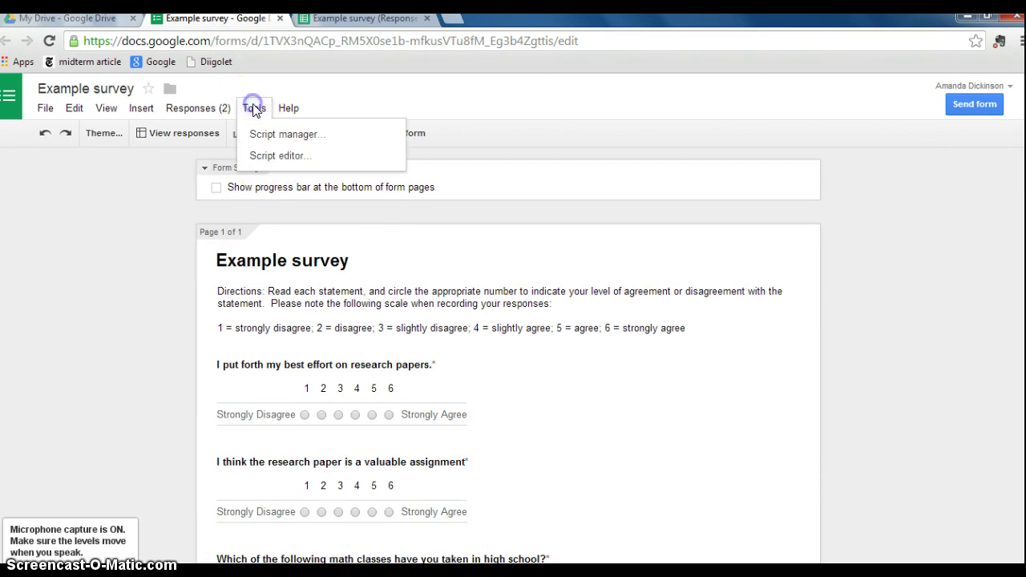
click(201, 108)
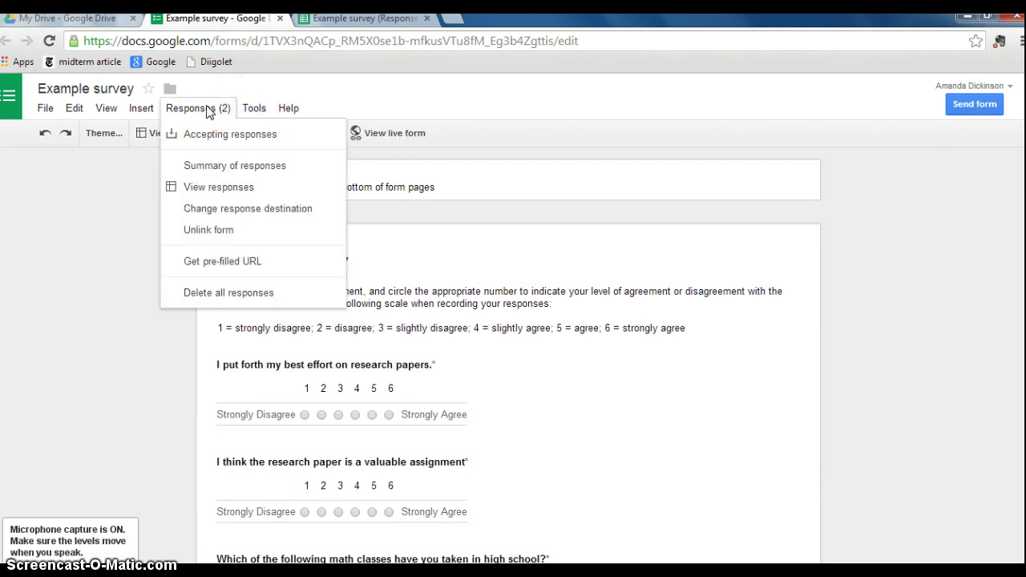
click(221, 169)
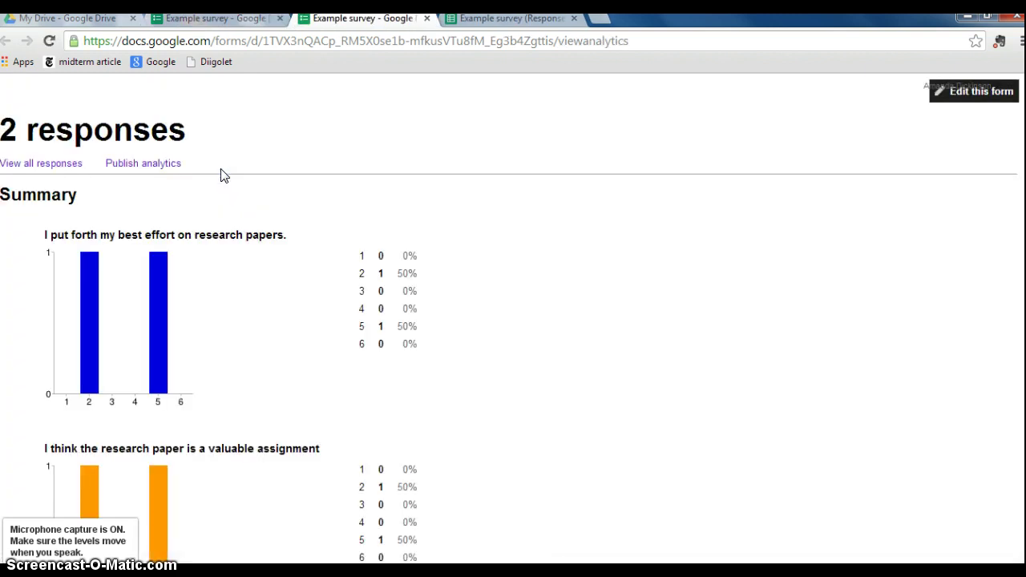
Step: Scroll through the per-question summary bar charts, then return to the Example survey editor
scroll(848, 260, down, 1)
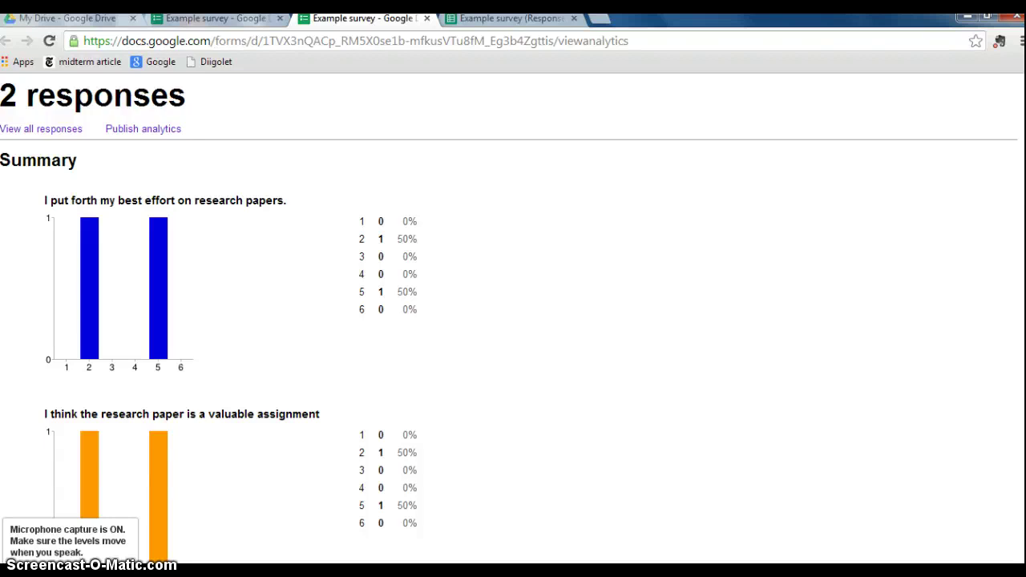
drag(1020, 240, 1014, 352)
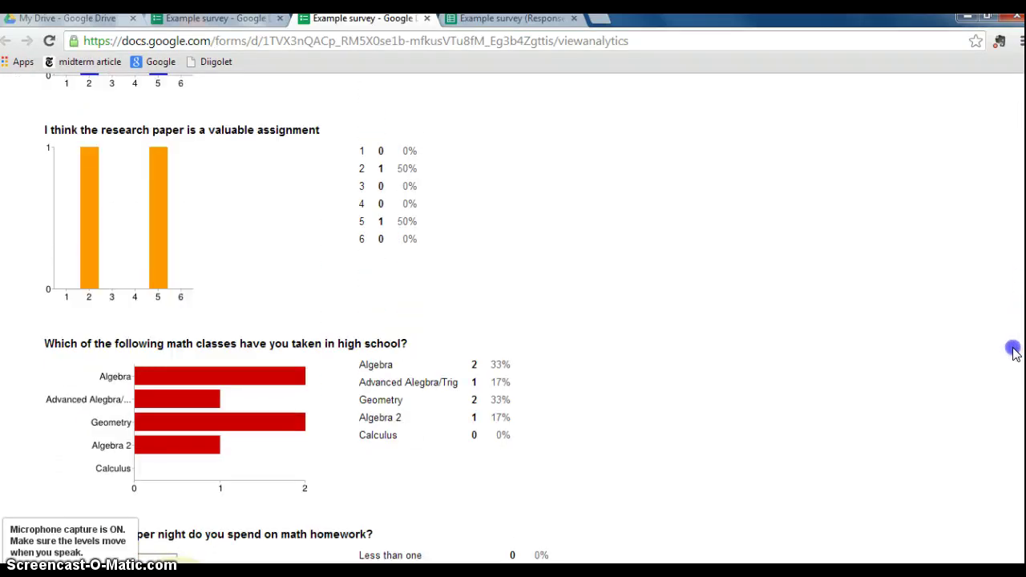
drag(1014, 353, 1021, 253)
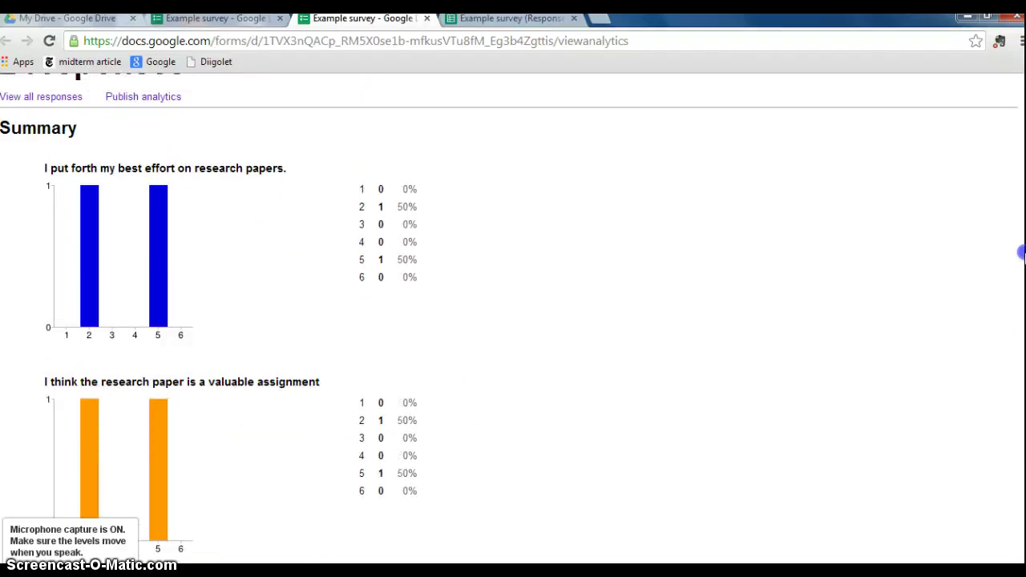
drag(1021, 254, 1021, 267)
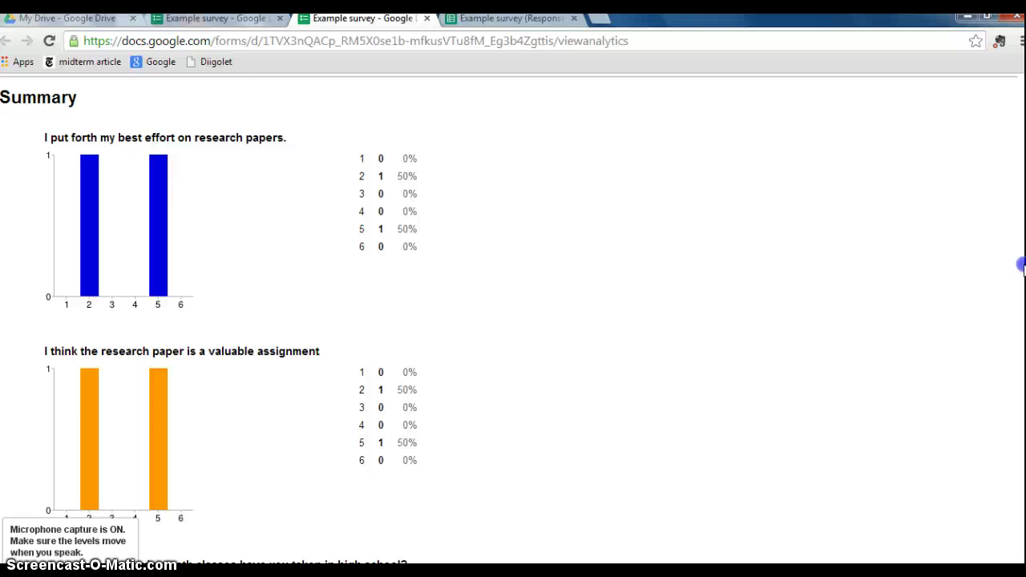
drag(1021, 267, 1021, 292)
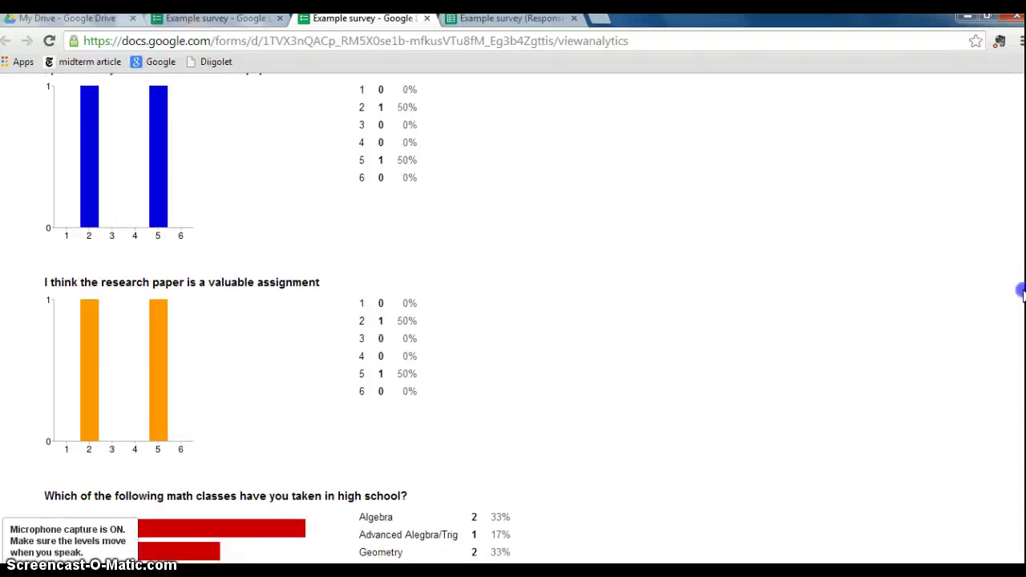
drag(1019, 297, 1021, 320)
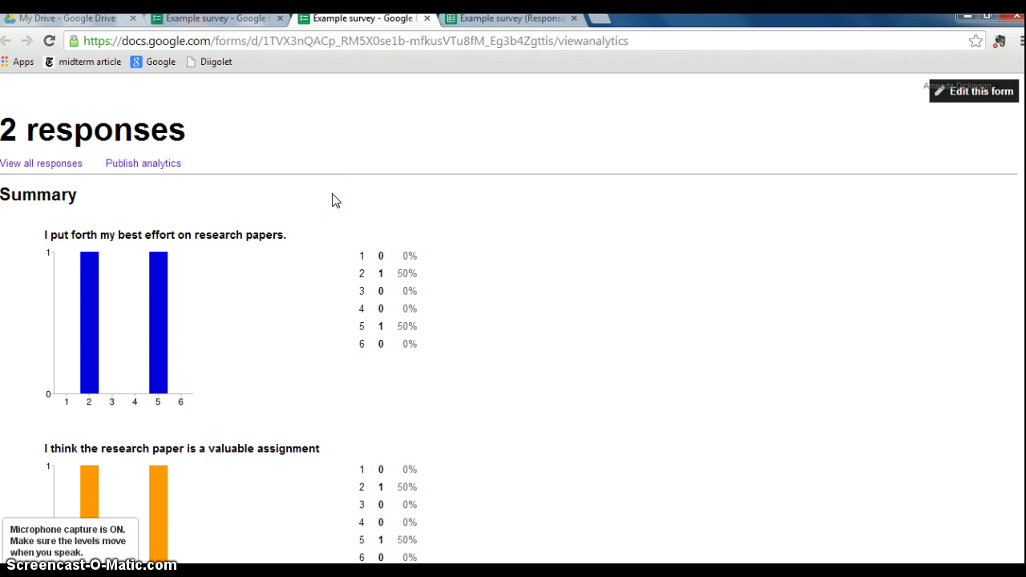
click(238, 25)
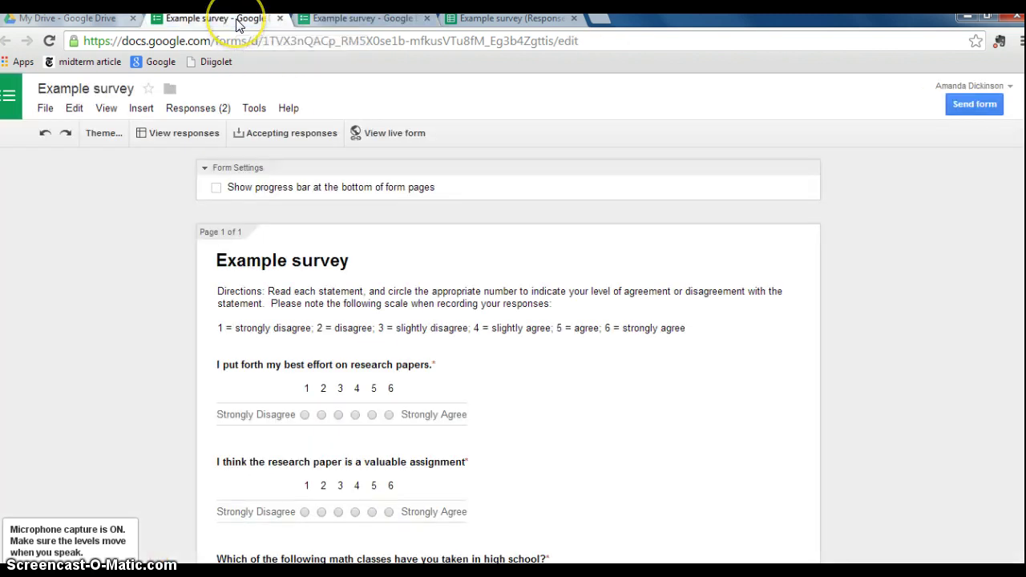